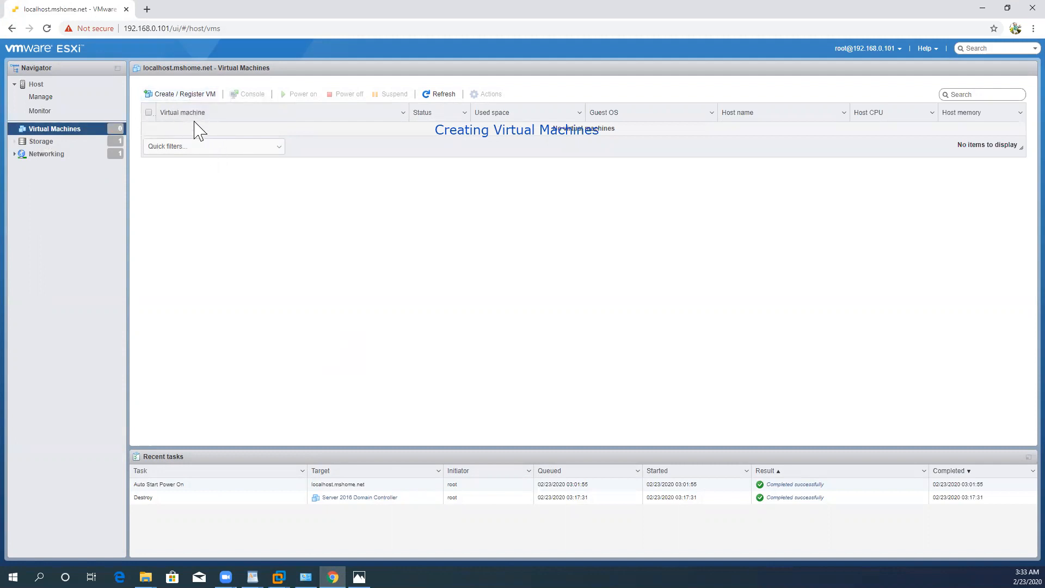
Step: Start the new virtual machine wizard with the creation type "Create a new virtual machine"
left_click(180, 97)
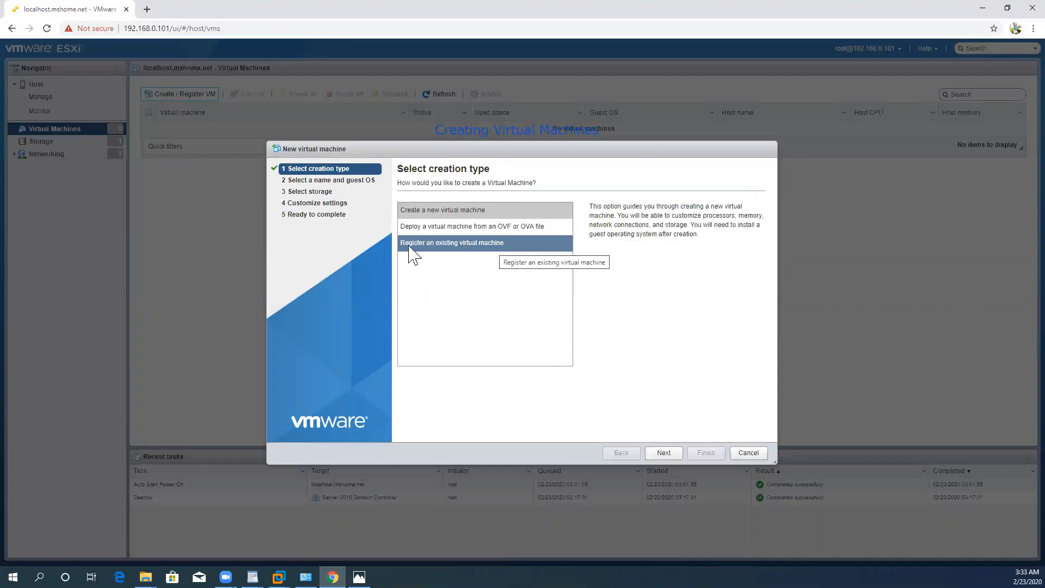
left_click(468, 244)
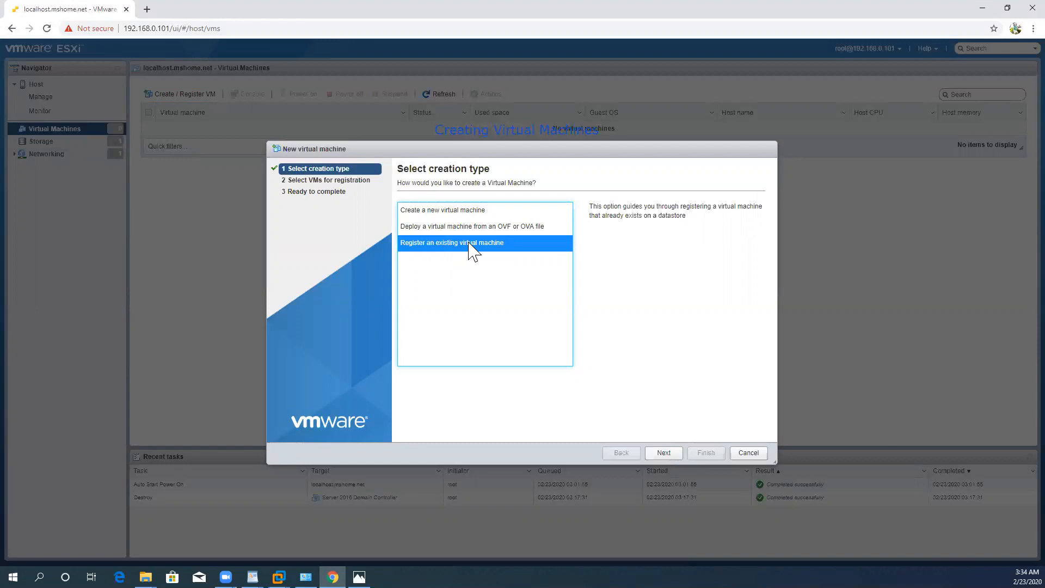
left_click(460, 214)
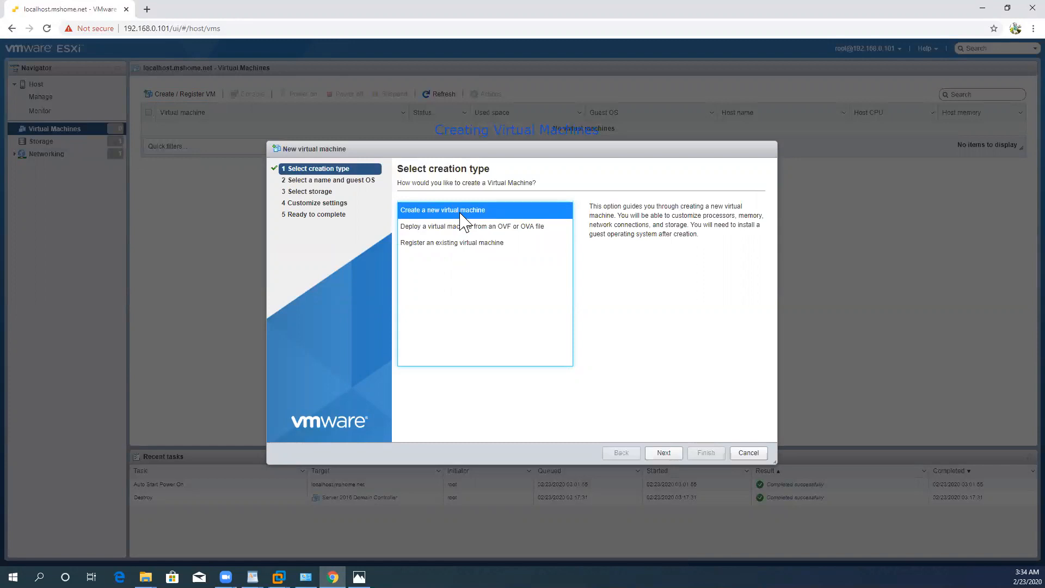
left_click(669, 457)
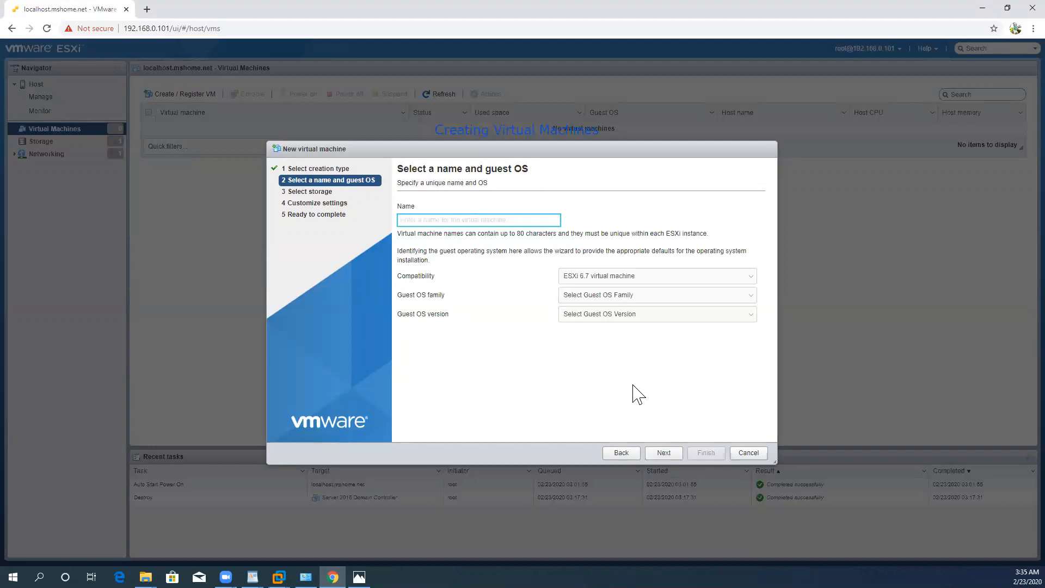
Step: Name the virtual machine "VM1 Domain Controller Server 2016"
type("VM1")
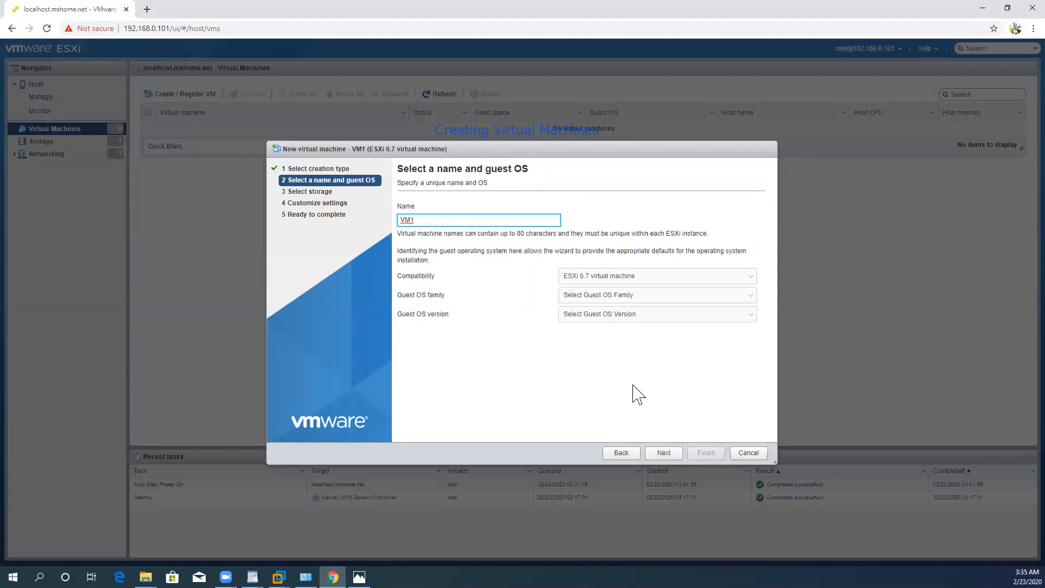
type(" Domain Con")
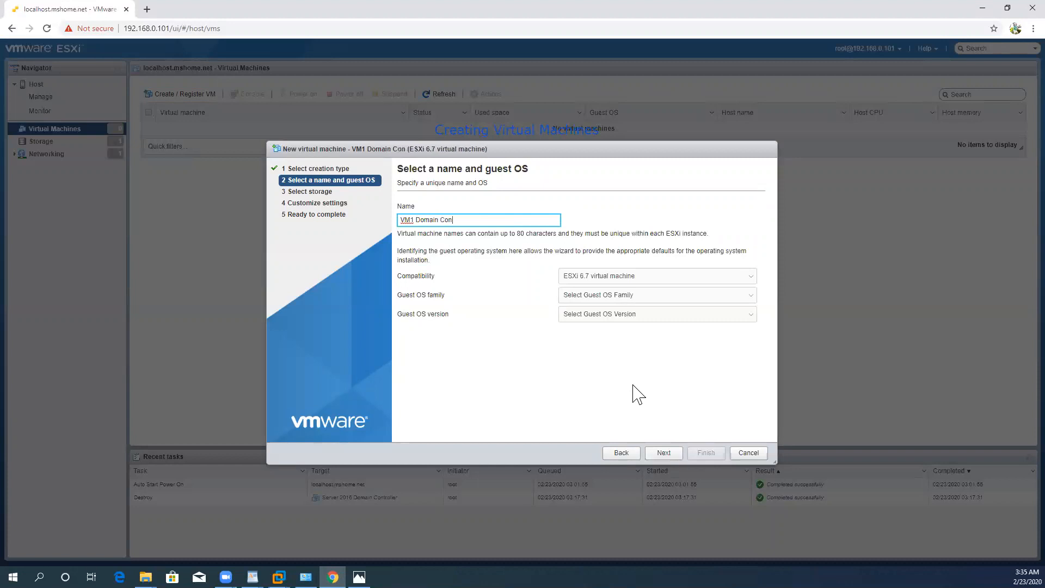
type("troller Server 2016")
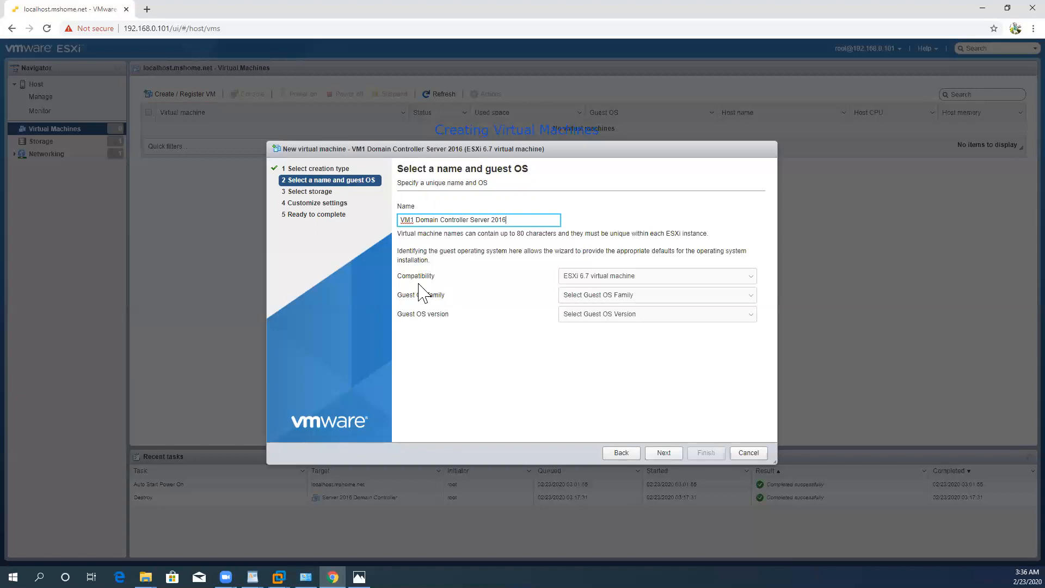
Step: Set the compatibility to ESXi 6.7 virtual machine and the guest OS family to Windows
left_click(579, 280)
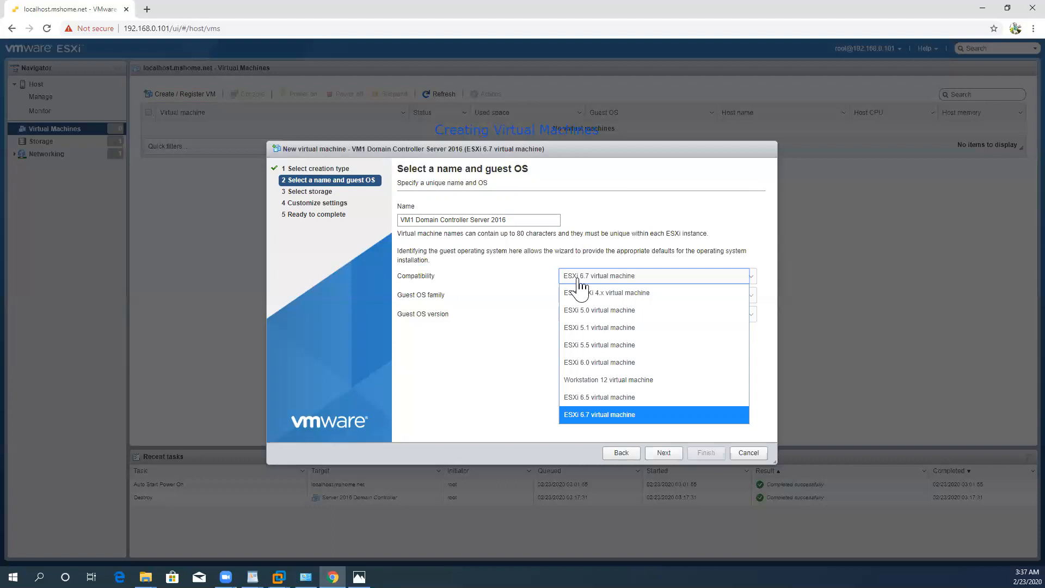
left_click(583, 416)
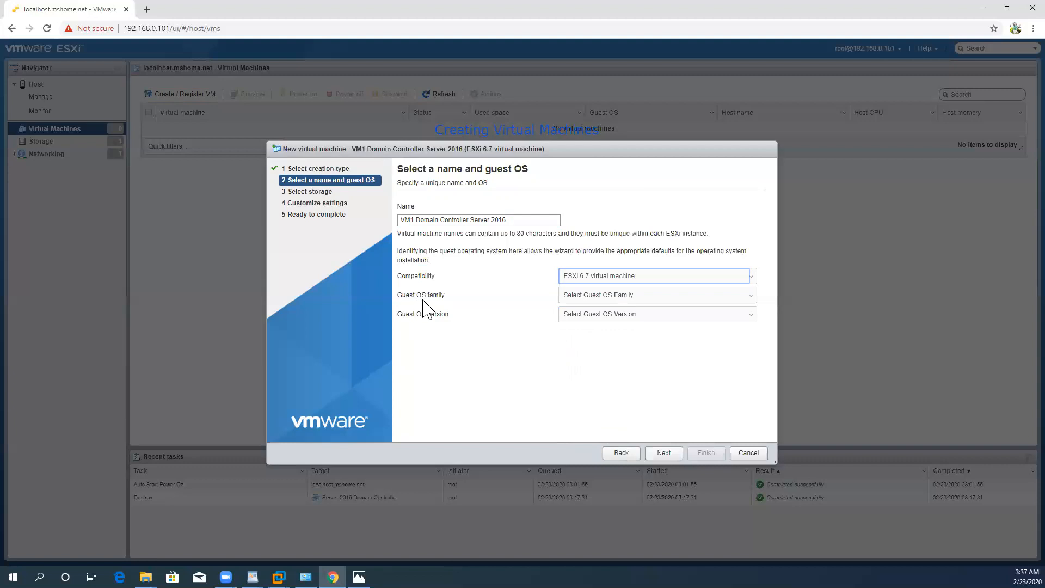
left_click(575, 308)
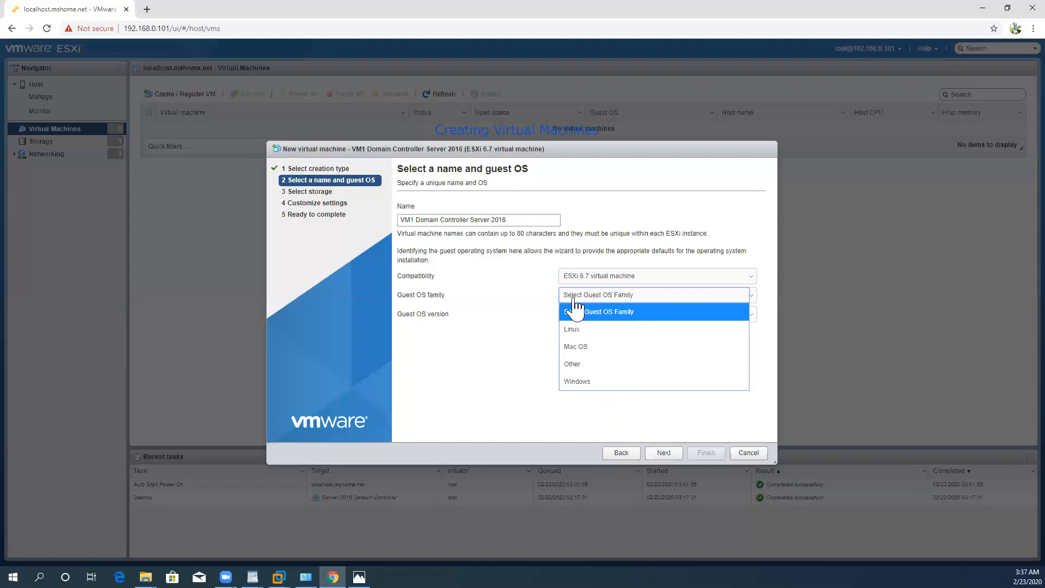
left_click(591, 383)
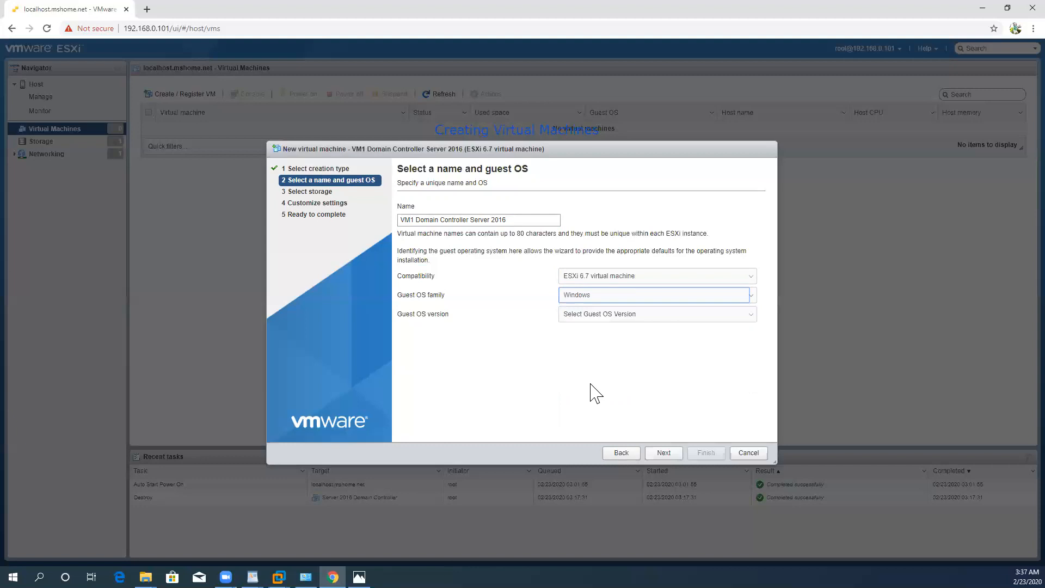
Step: Choose Microsoft Windows Server 2016 (64-bit) as the guest OS version and accept datastore1 as the storage
left_click(577, 321)
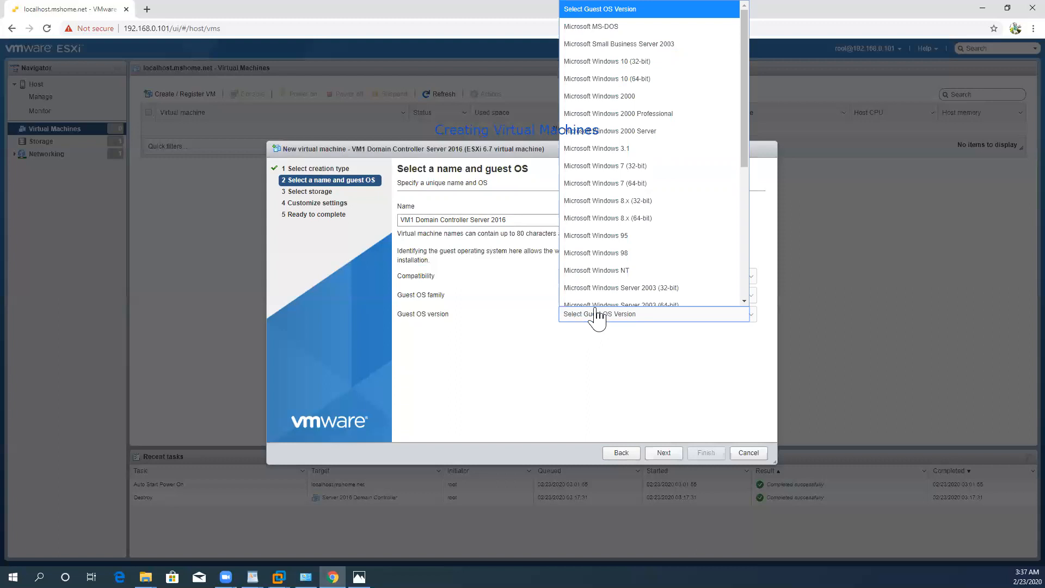
scroll(626, 229, "down", 1)
left_click_drag(747, 125, 728, 235)
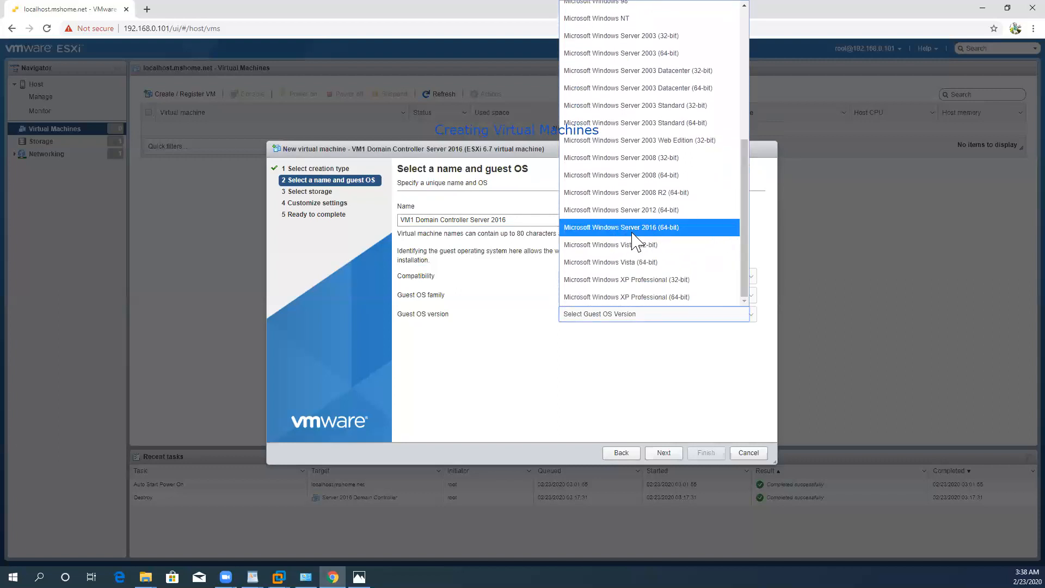
left_click(661, 227)
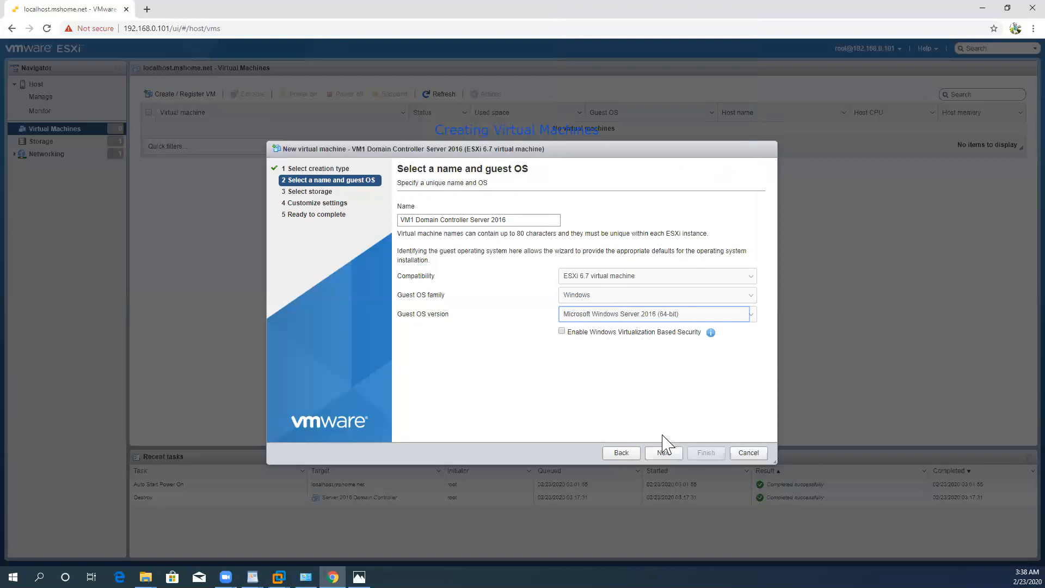
left_click(664, 453)
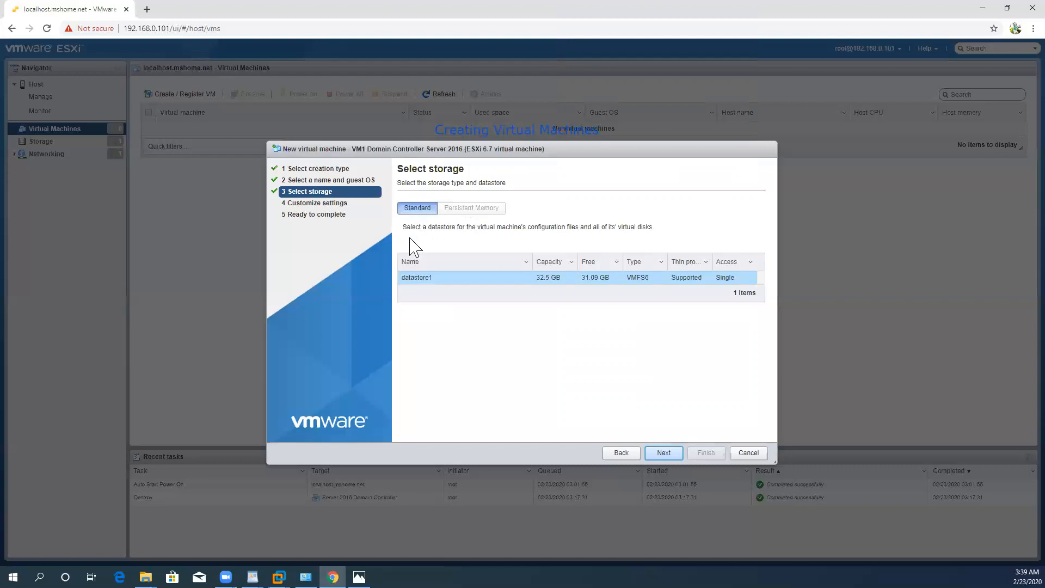
left_click(662, 454)
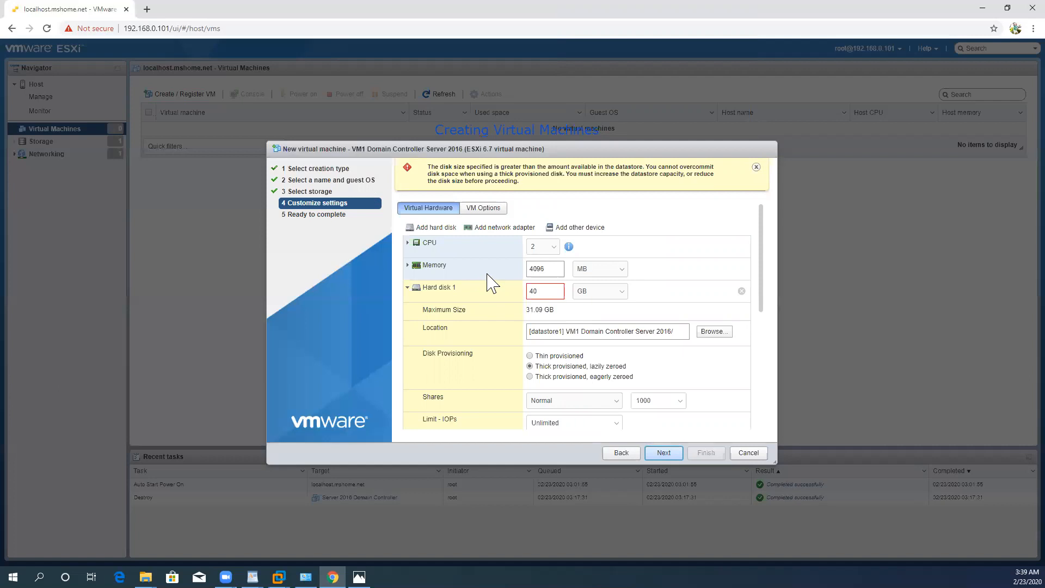
Step: Give the virtual machine 4 CPUs and set the size of Hard disk 1 to 20 GB
left_click(553, 252)
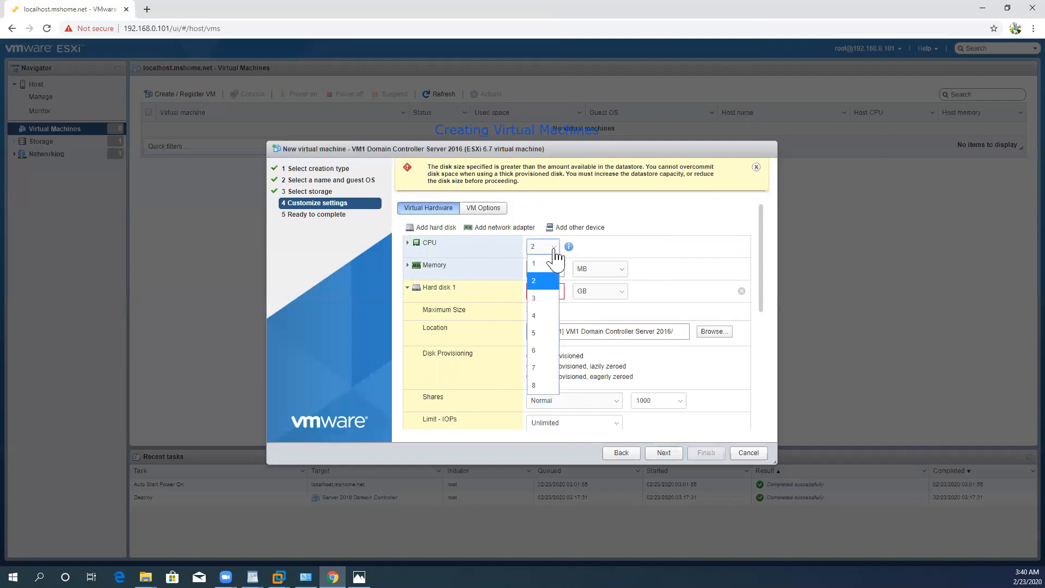
left_click(538, 315)
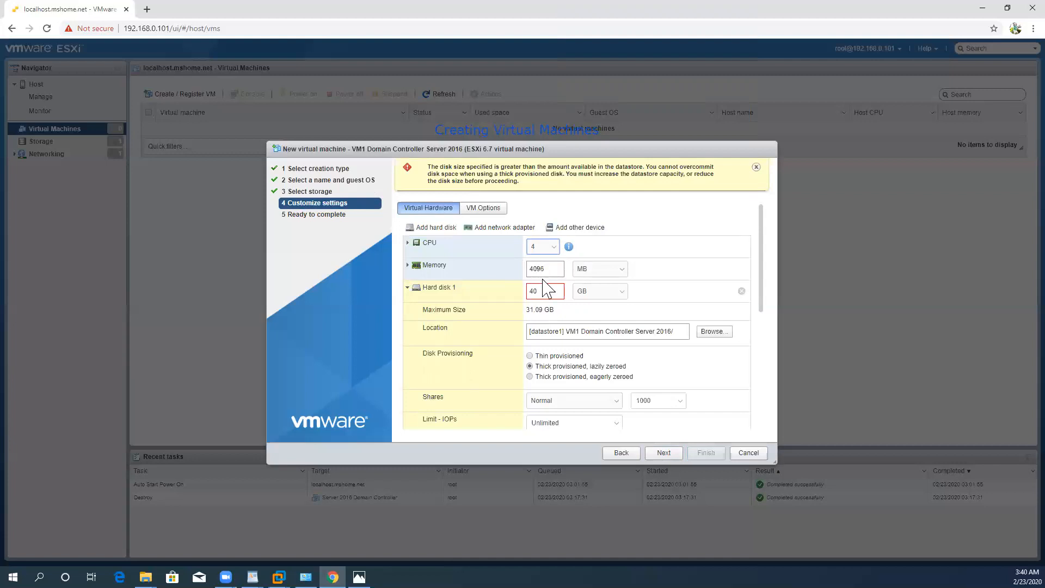
left_click_drag(540, 293, 513, 293)
type("2")
Step: Check the datastore directories available for Hard disk 1's location, and set its disk provisioning to Thin provisioned
scroll(761, 299, "down", 2)
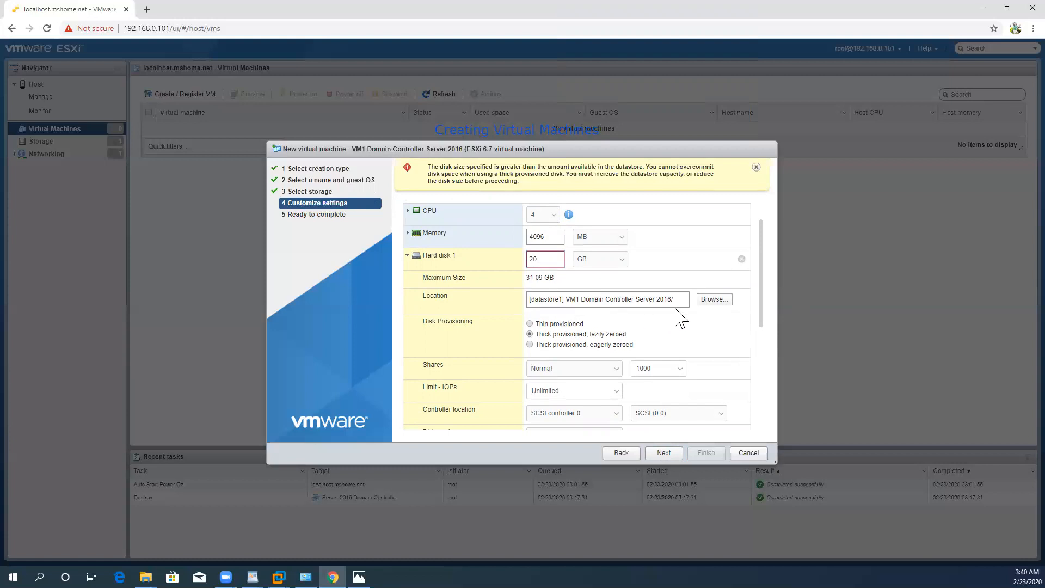
left_click(712, 299)
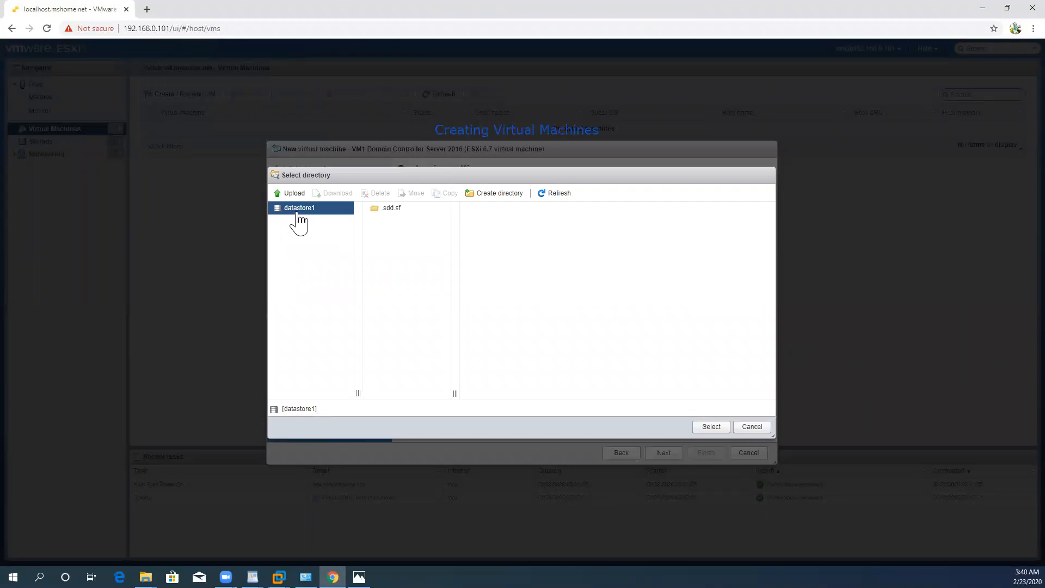
left_click(752, 427)
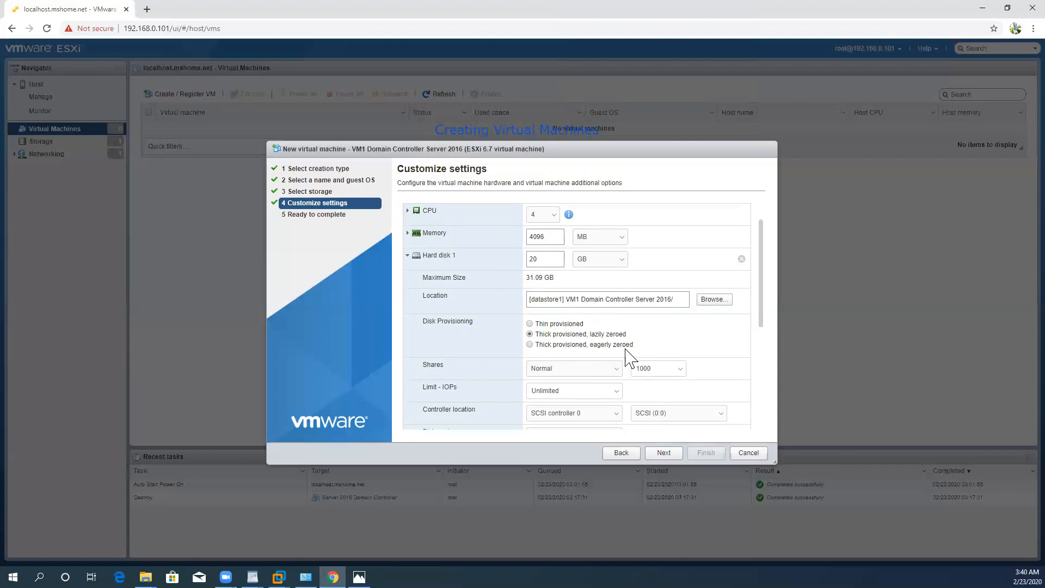
left_click(530, 323)
Step: Keep the remaining hardware settings, review the summary and finish creating the virtual machine
left_click_drag(760, 299, 762, 403)
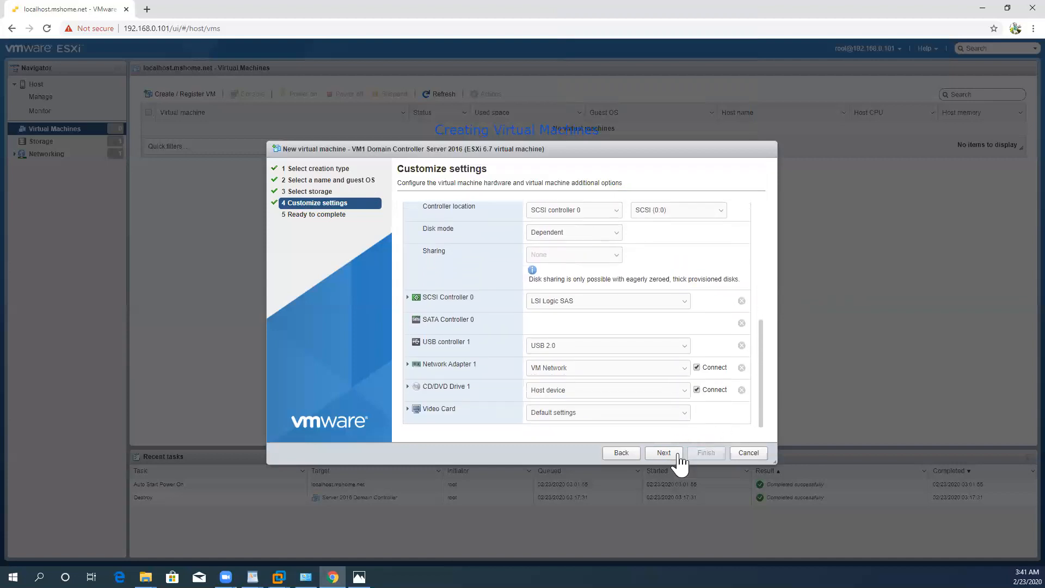
left_click(663, 454)
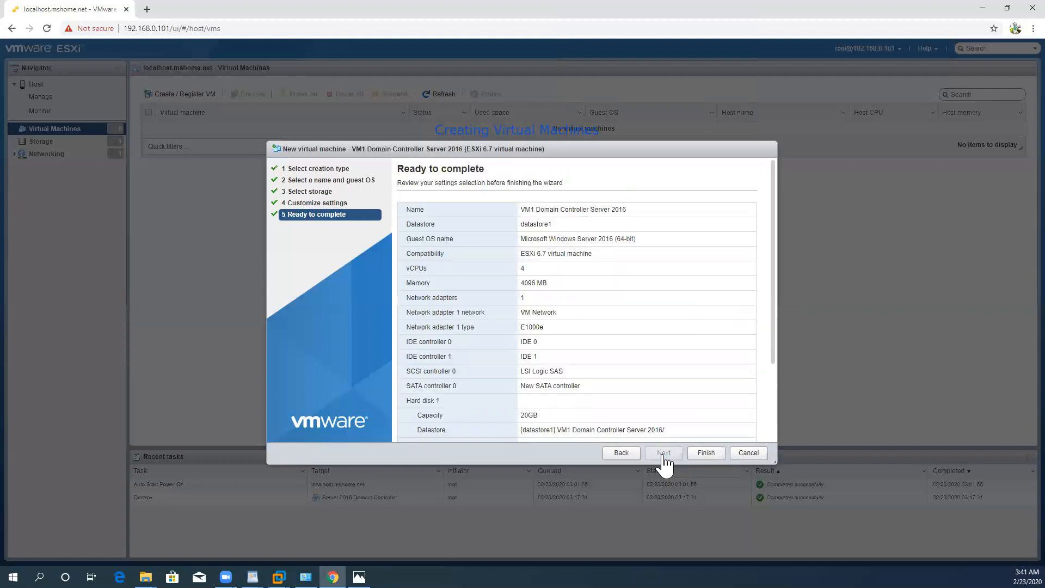
mouse_move(773, 275)
left_mouse_down()
mouse_move(753, 374)
mouse_move(767, 252)
mouse_move(768, 337)
mouse_move(765, 288)
left_mouse_up()
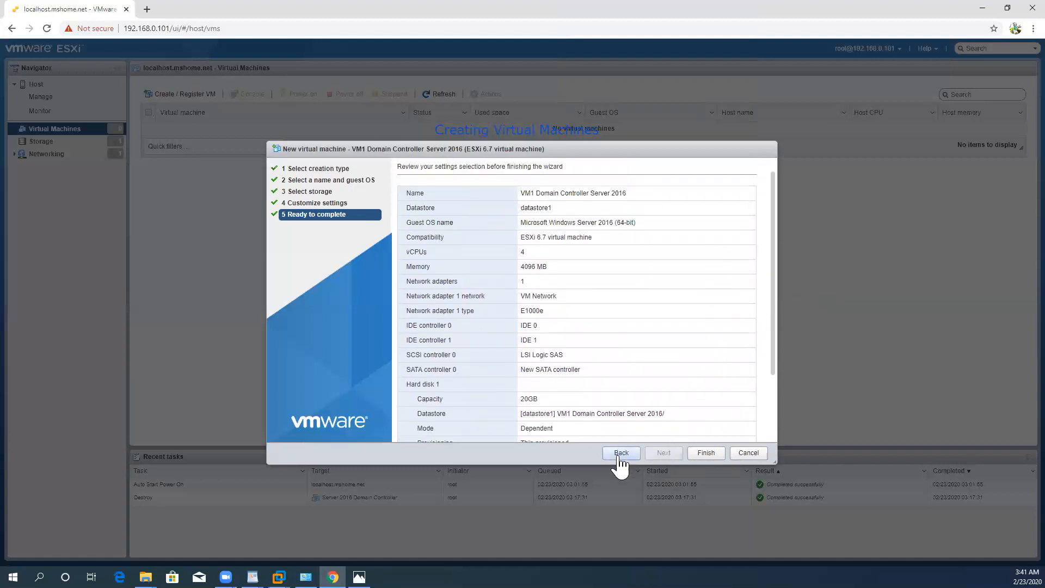
left_click(706, 455)
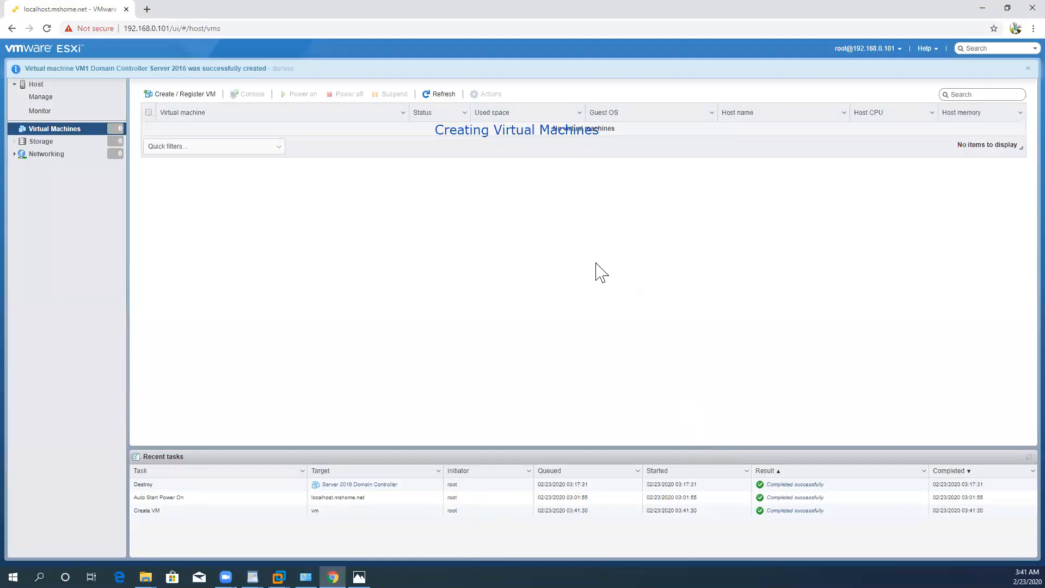
left_click(456, 42)
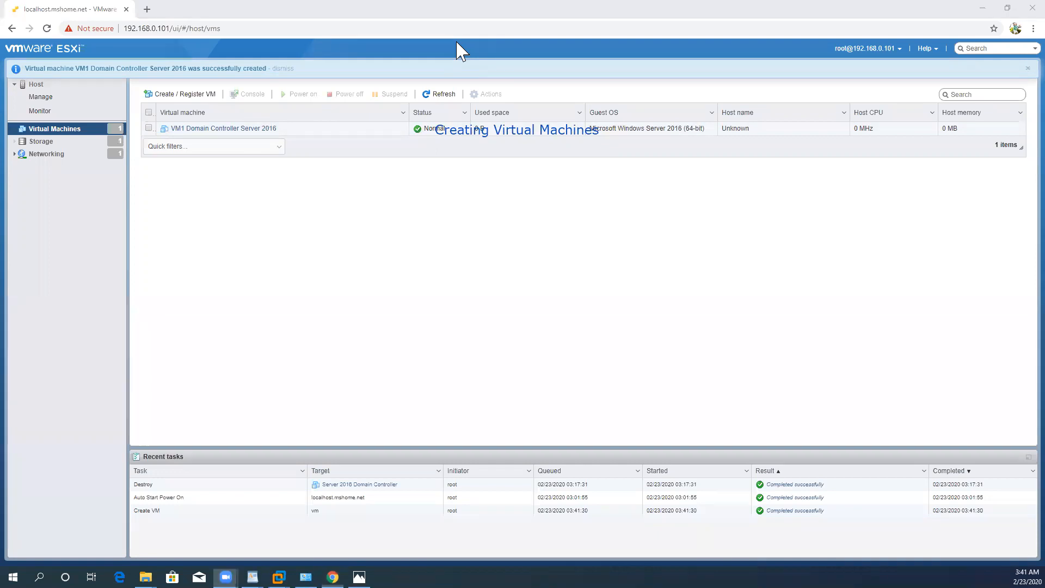
left_click(532, 129)
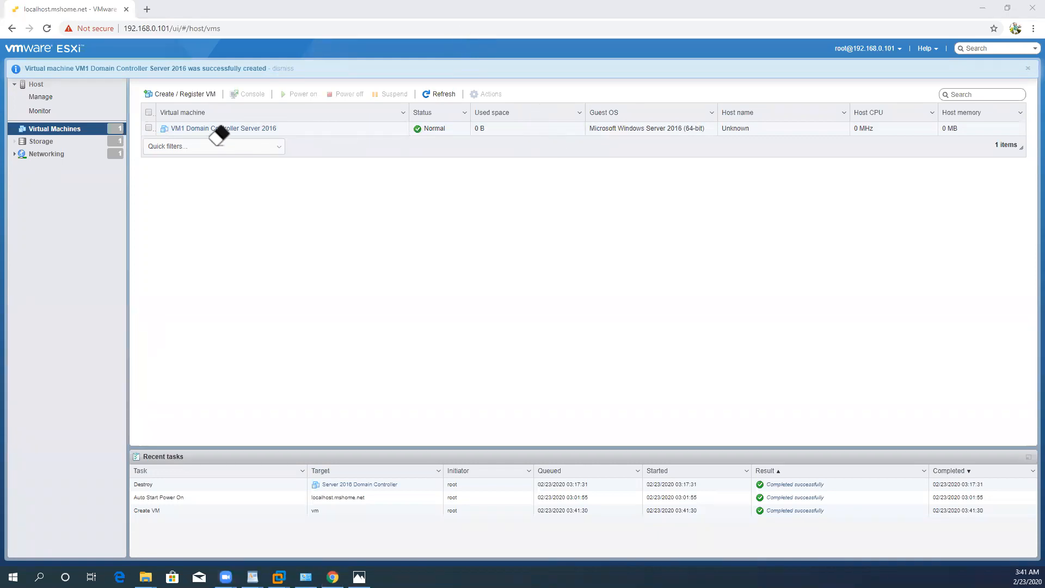